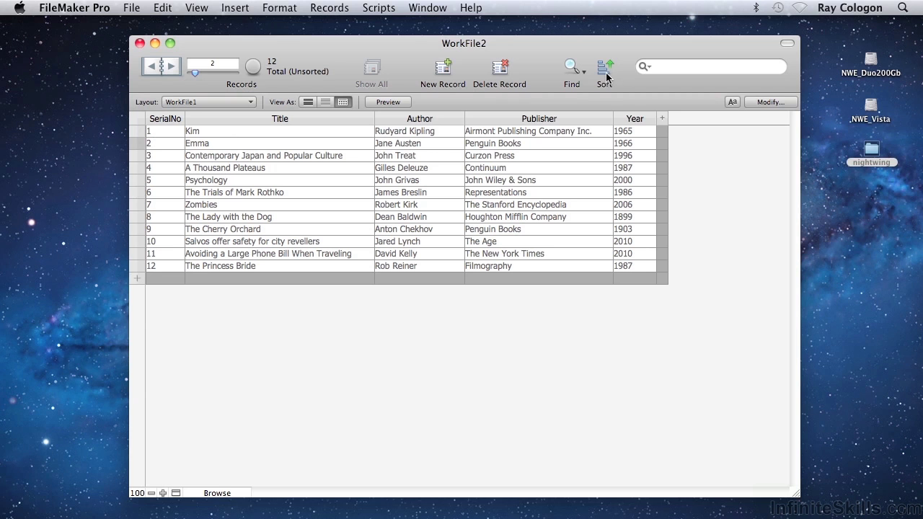
Check the sort options for the records and leave them without sorting
left_click(604, 72)
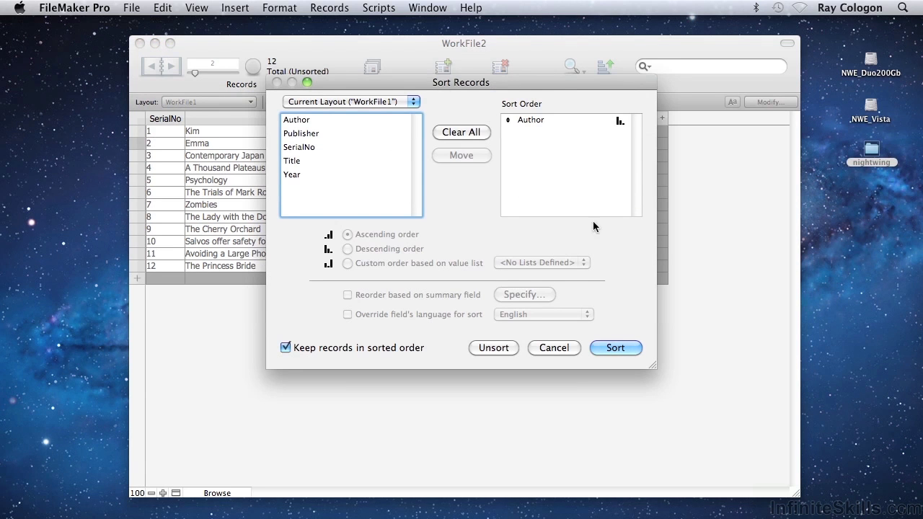
left_click(552, 347)
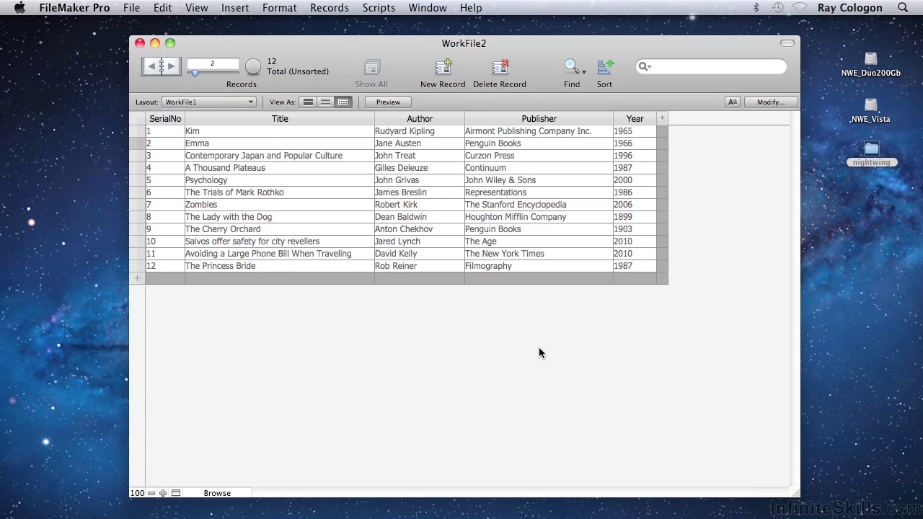
Run a quick search of the records for "wi", clear the search text and show all records again
left_click(655, 66)
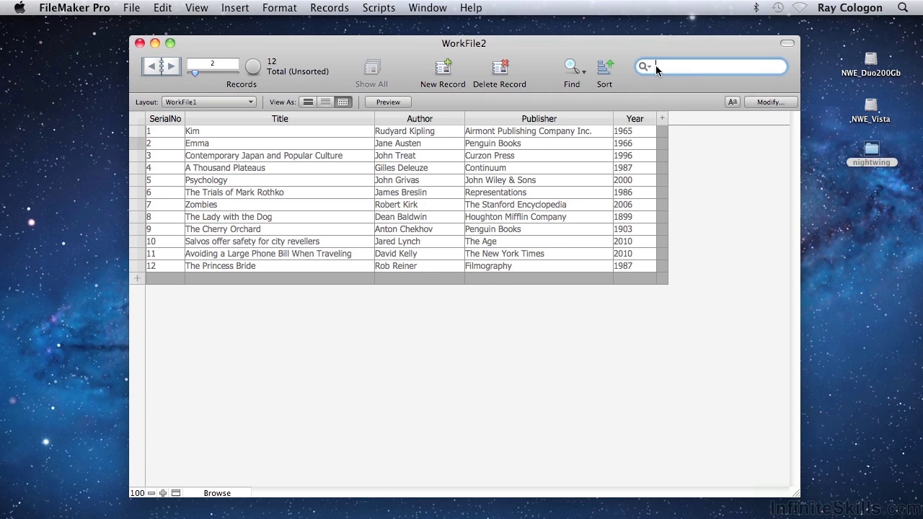
type("v")
type("i")
key("Return")
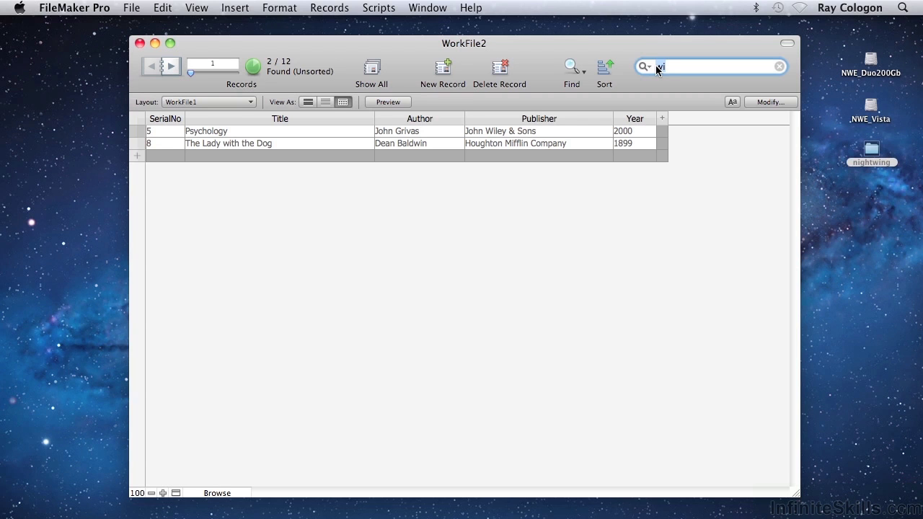
left_click(779, 67)
left_click(372, 72)
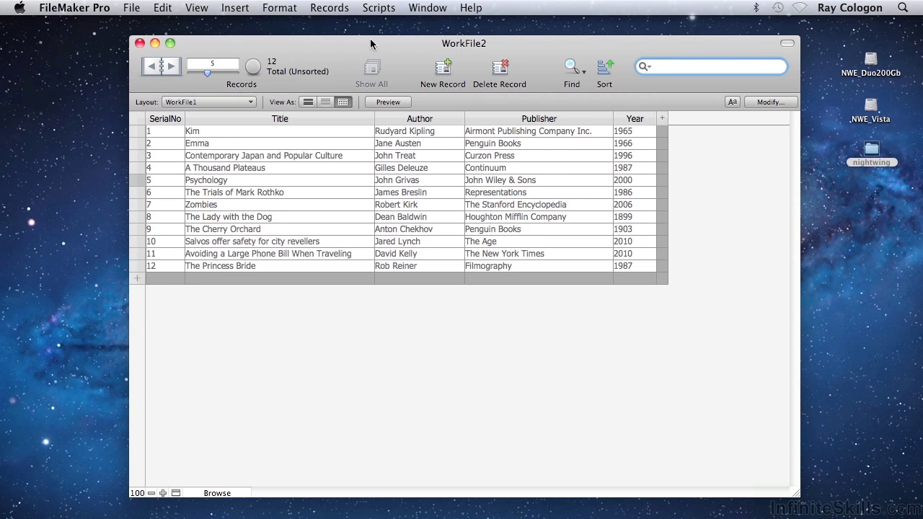
left_click(335, 9)
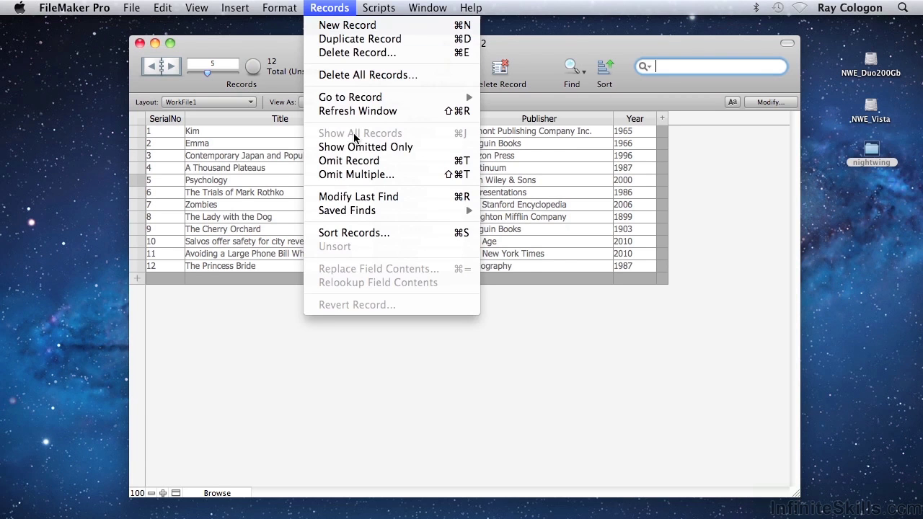
left_click(556, 311)
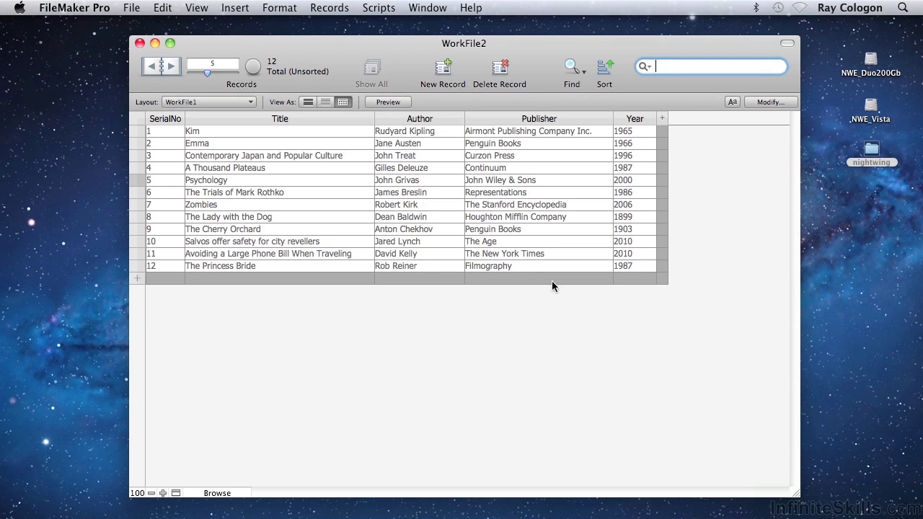
Repeat the recent search for "wi", clear its text and restore the full set of records
left_click(649, 70)
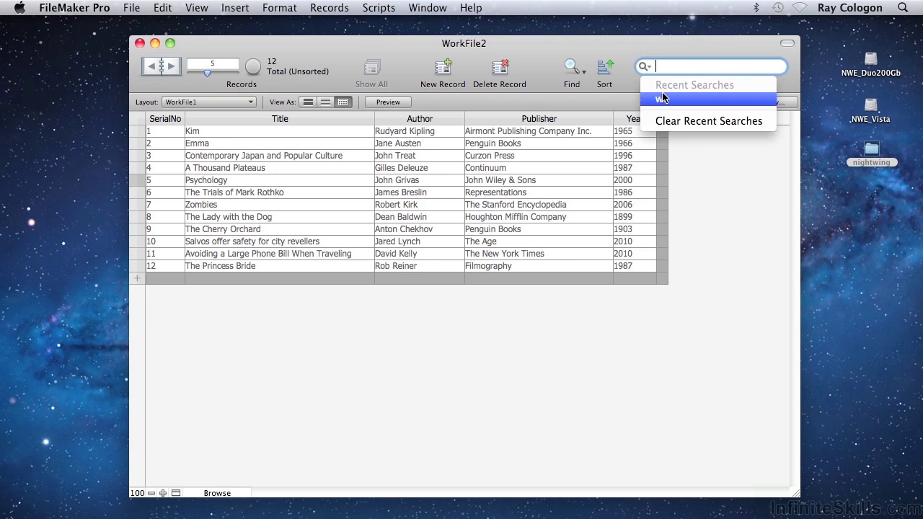
left_click(662, 99)
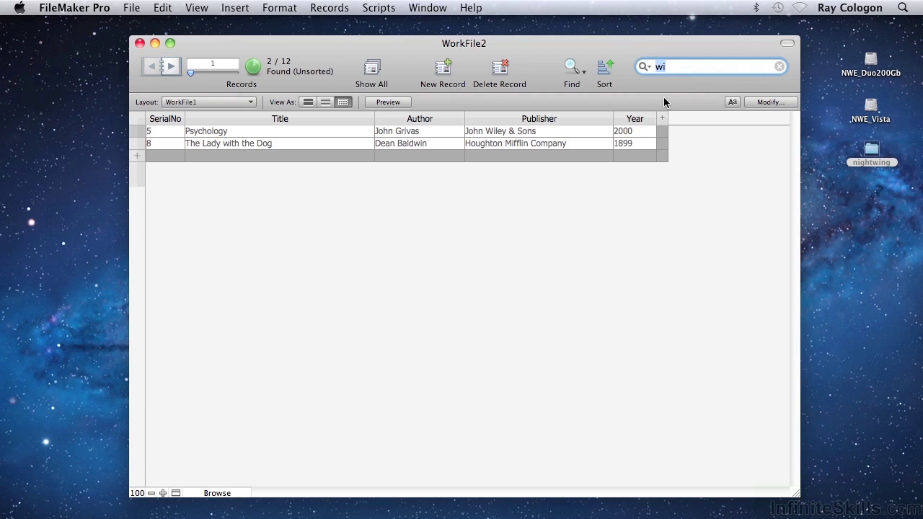
left_click(779, 66)
left_click(371, 70)
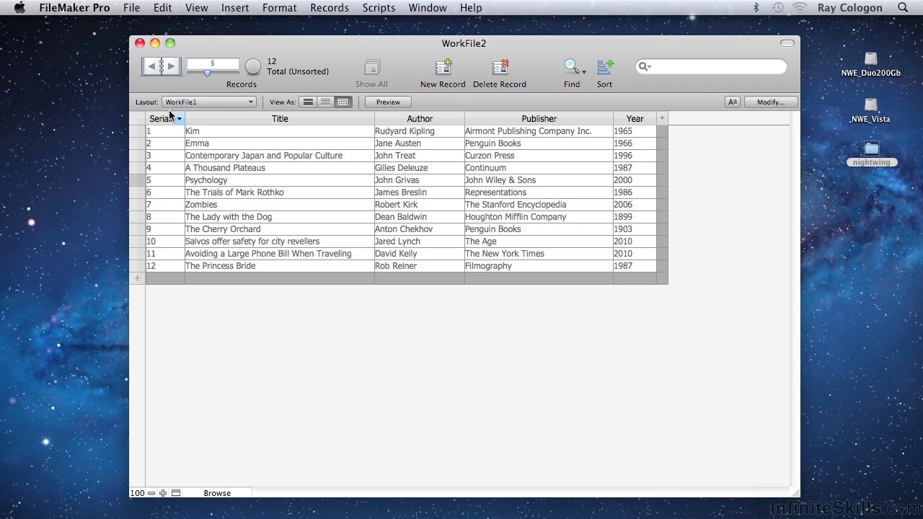
View the Test Layout and return to the WorkFile1 layout
left_click(192, 102)
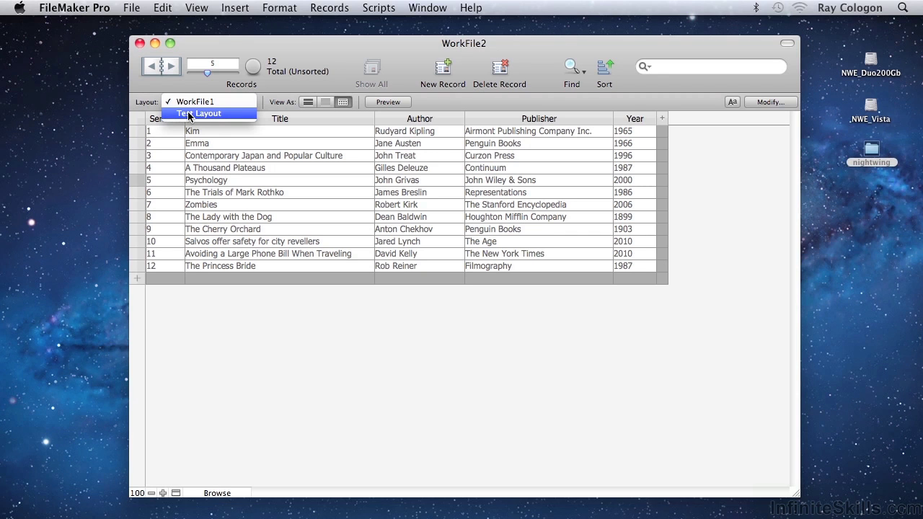
left_click(189, 114)
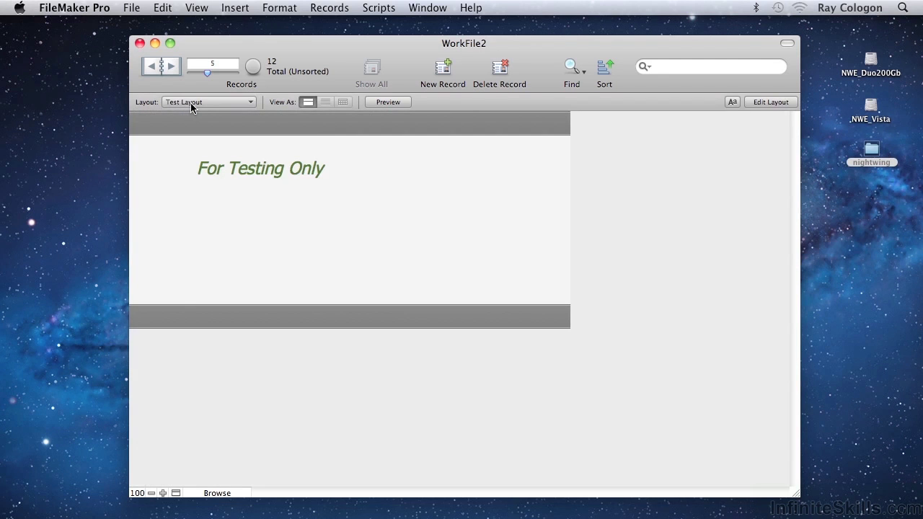
left_click(192, 102)
left_click(192, 91)
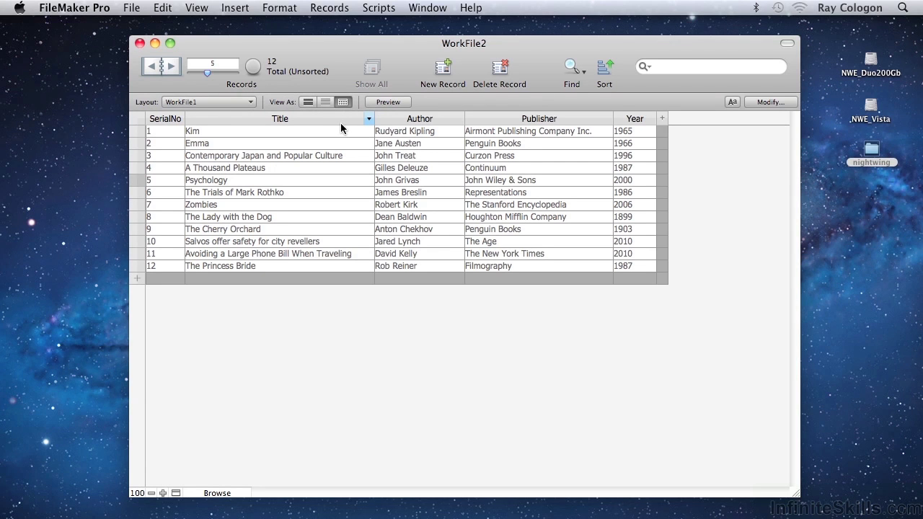
Display the records one at a time in form view and browse forward to record 8
left_click(308, 103)
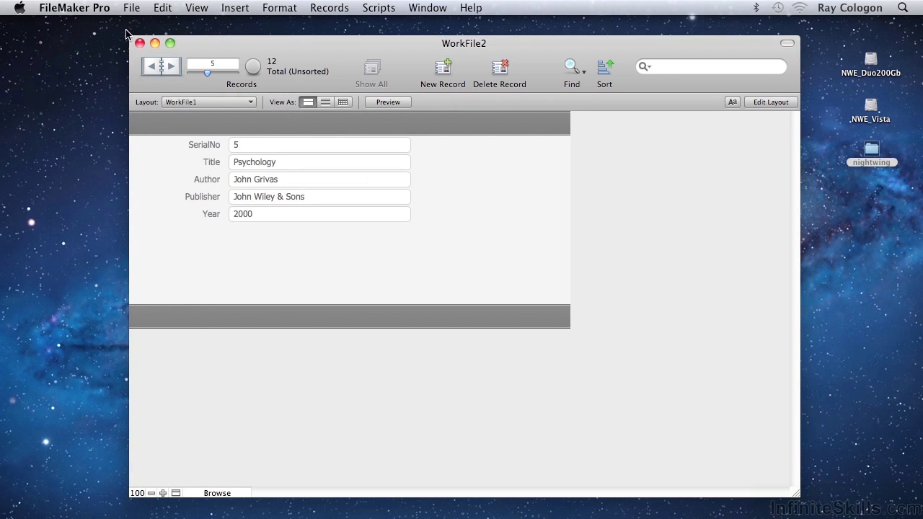
left_click(171, 66)
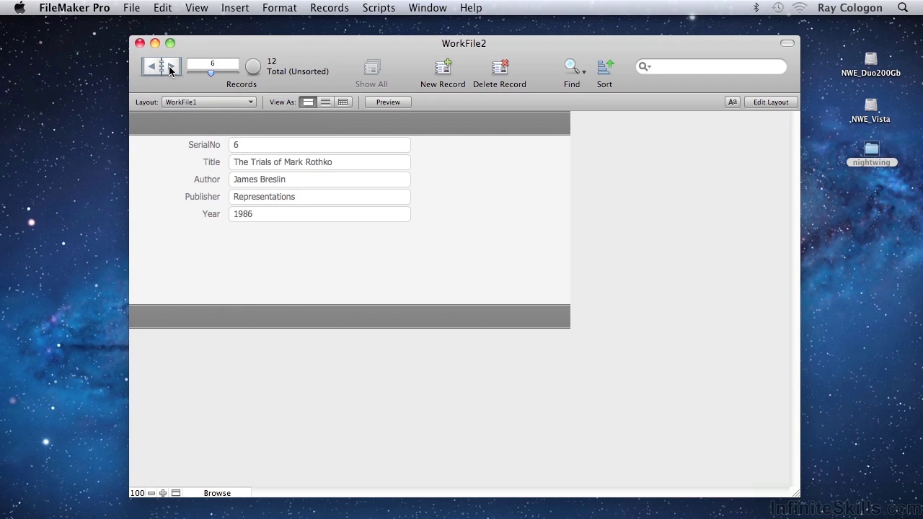
left_click(171, 66)
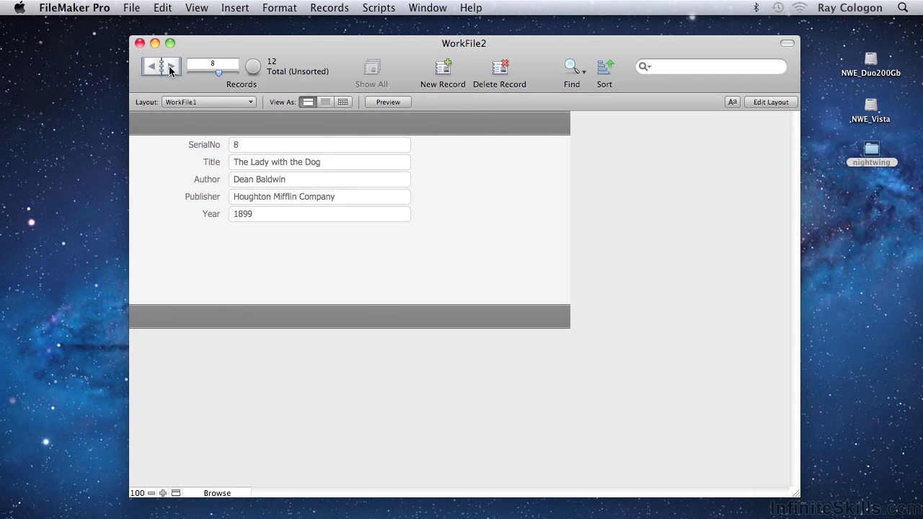
Display the records in list view and step back through them to record 4
left_click(324, 102)
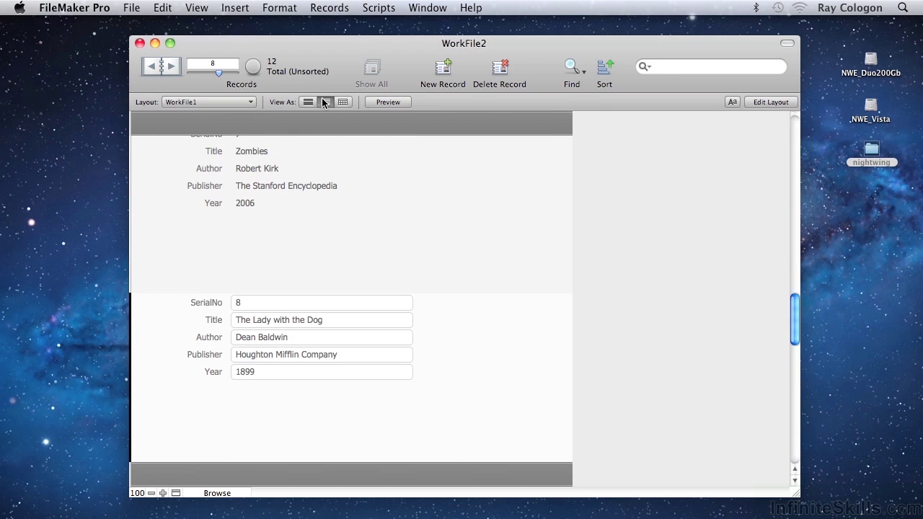
mouse_move(794, 341)
left_mouse_down()
mouse_move(794, 397)
mouse_move(795, 345)
left_mouse_up()
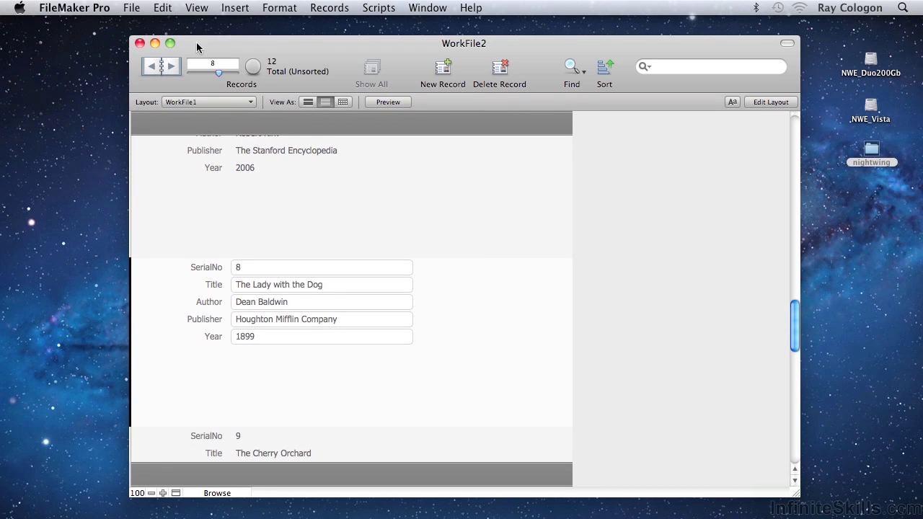
left_click(155, 63)
left_click(155, 63)
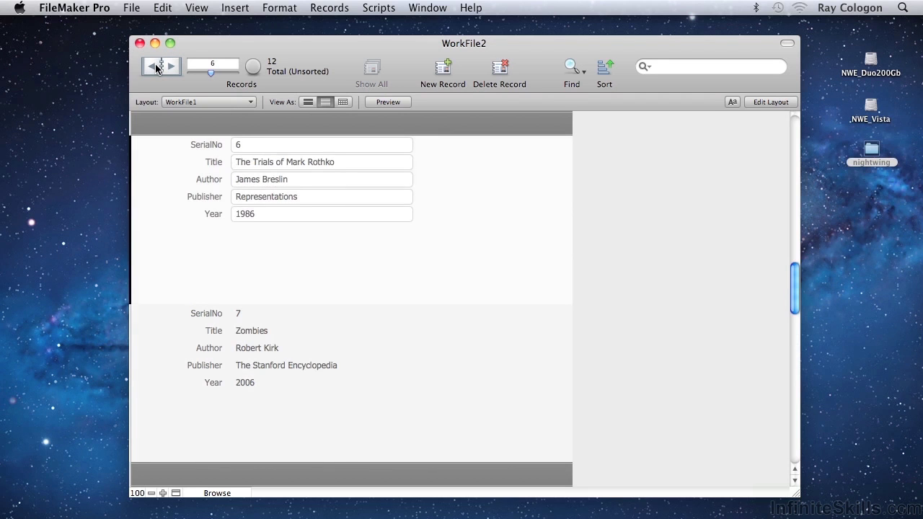
left_click(155, 64)
left_click(155, 64)
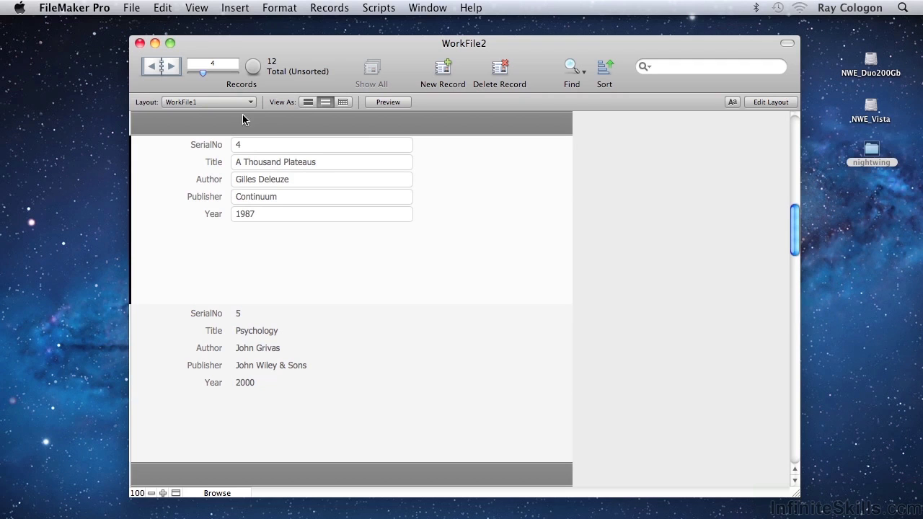
Preview the record list as printed pages and return to browsing the records
left_click(388, 103)
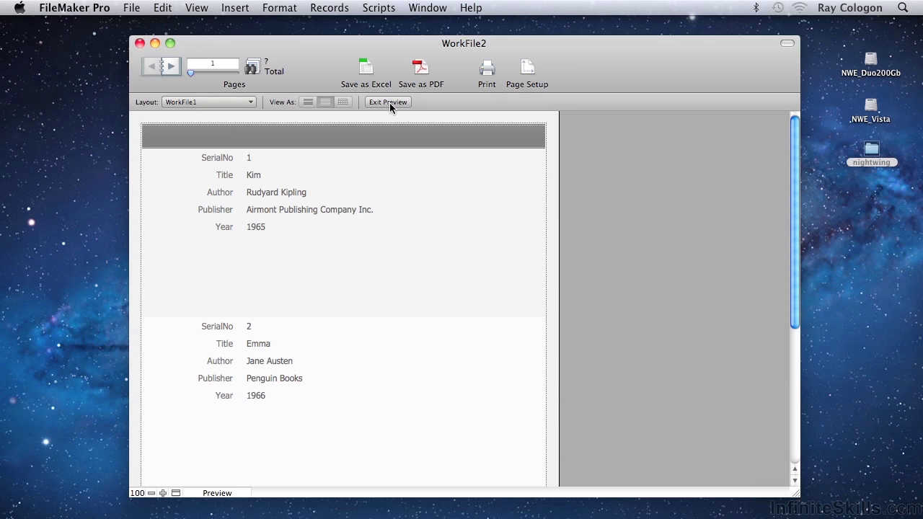
left_click(389, 103)
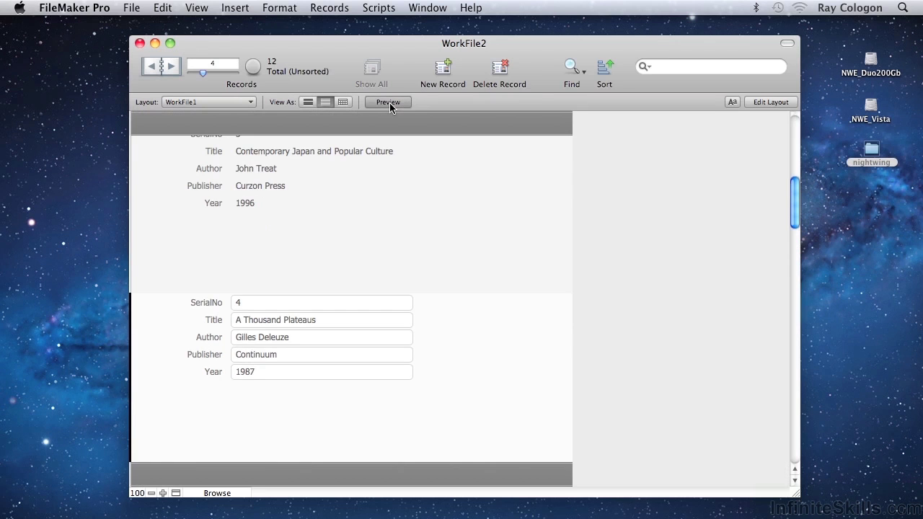
left_click(390, 102)
left_click(389, 102)
Edit the WorkFile1 layout: move the Year field and its label down and right, and narrow the field to align with the other fields' right edges
left_click(767, 103)
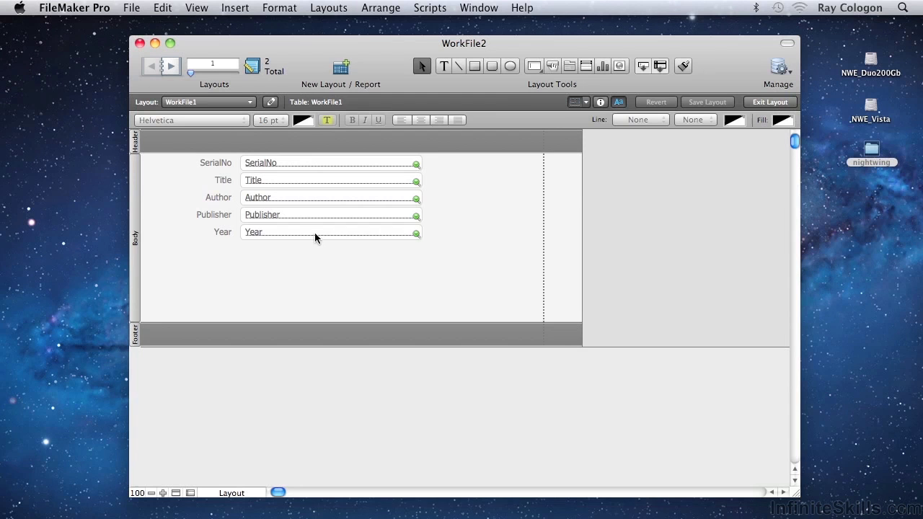
left_click_drag(315, 237, 391, 262)
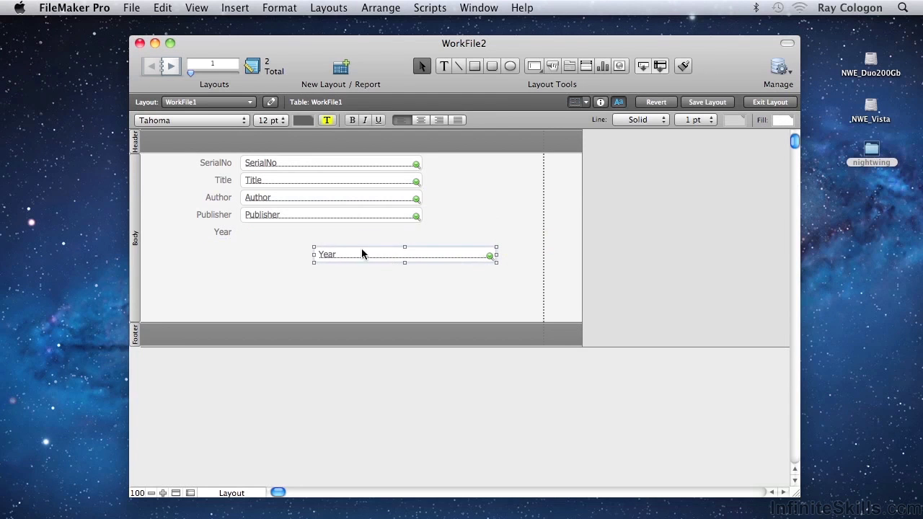
left_click_drag(221, 233, 290, 260)
left_click(361, 261)
left_click_drag(496, 255, 424, 256)
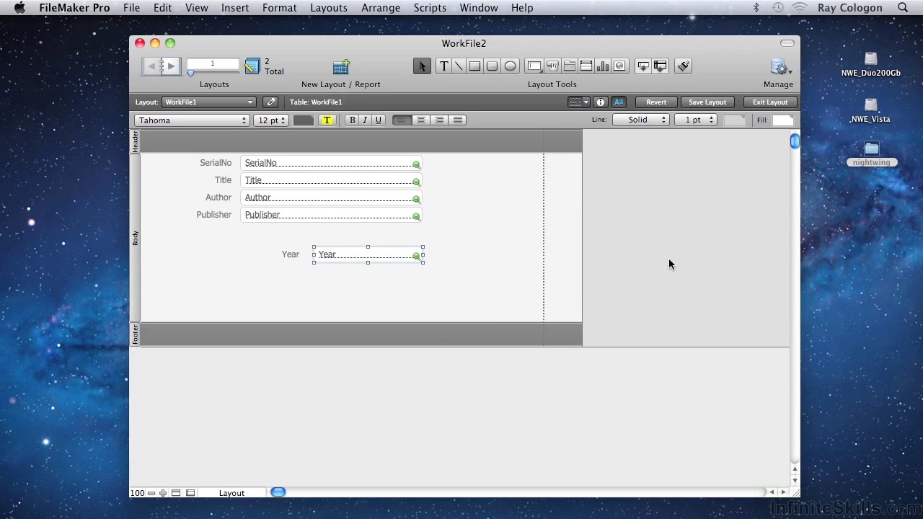
left_click(770, 101)
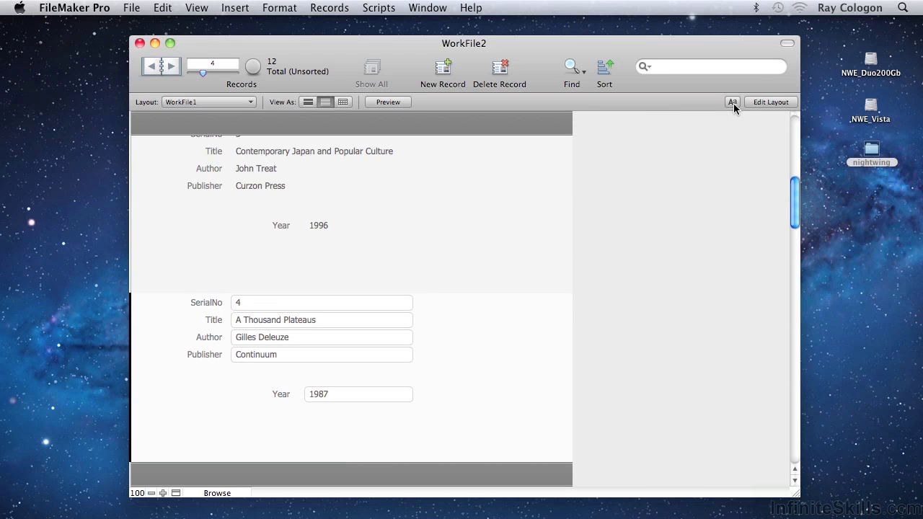
Show the formatting bar while browsing the records
left_click(732, 102)
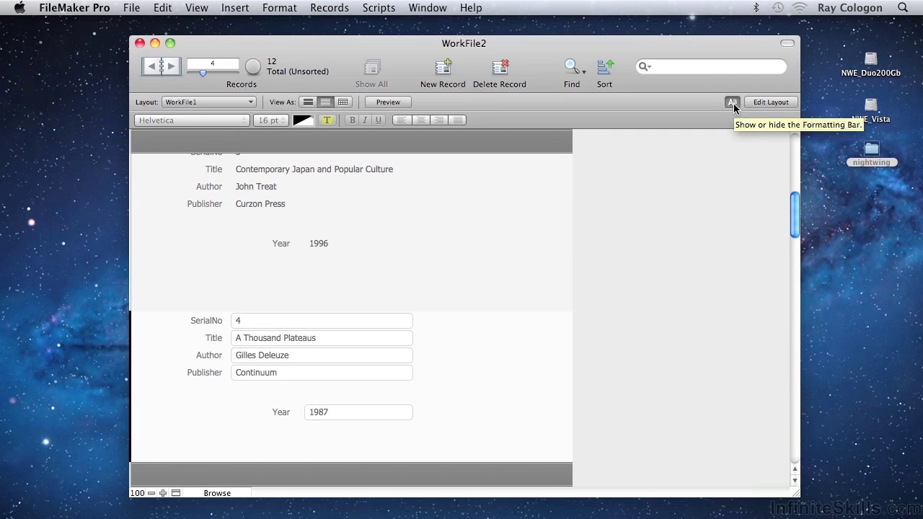
left_click(733, 102)
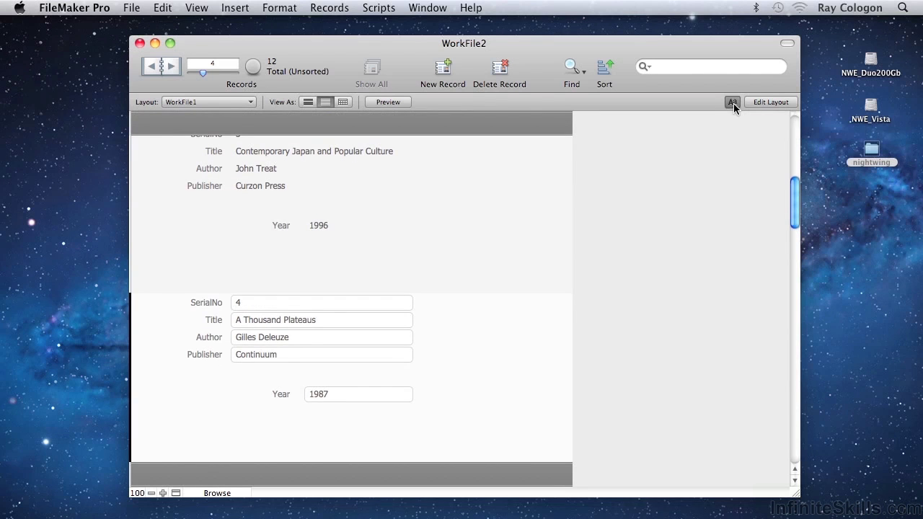
left_click(732, 103)
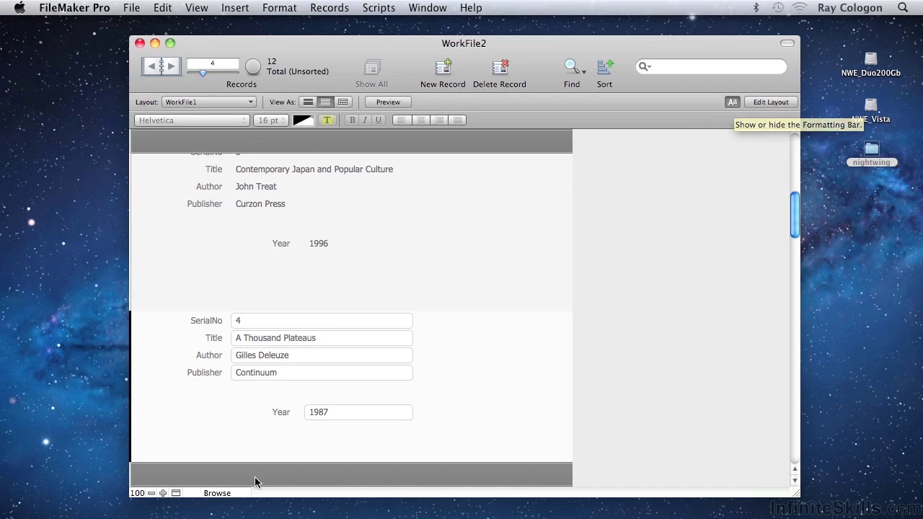
Select the word "Thousand" in record 4's Title field and examine the text colour and highlight options
double_click(264, 338)
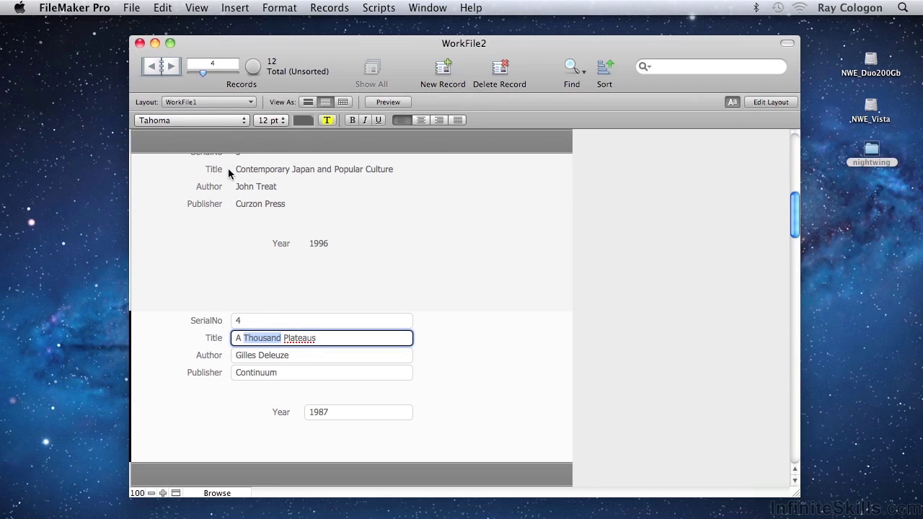
left_click(302, 121)
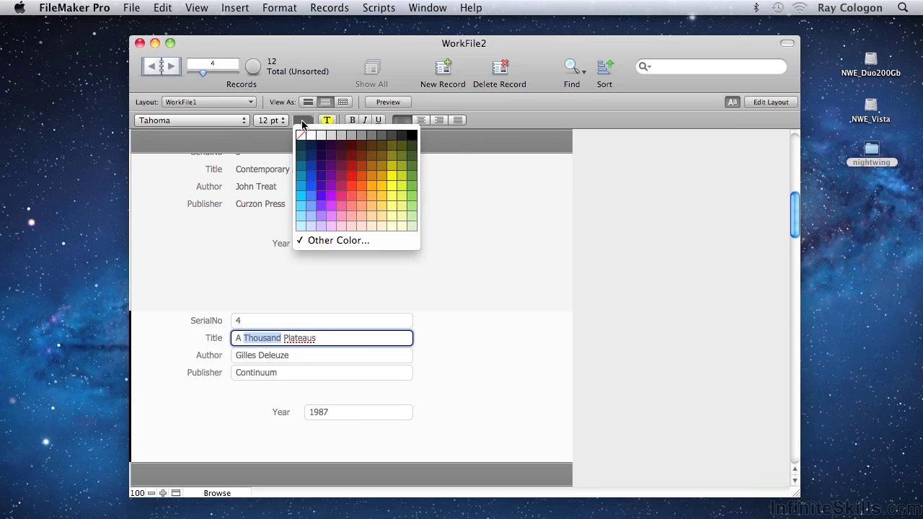
left_click(461, 295)
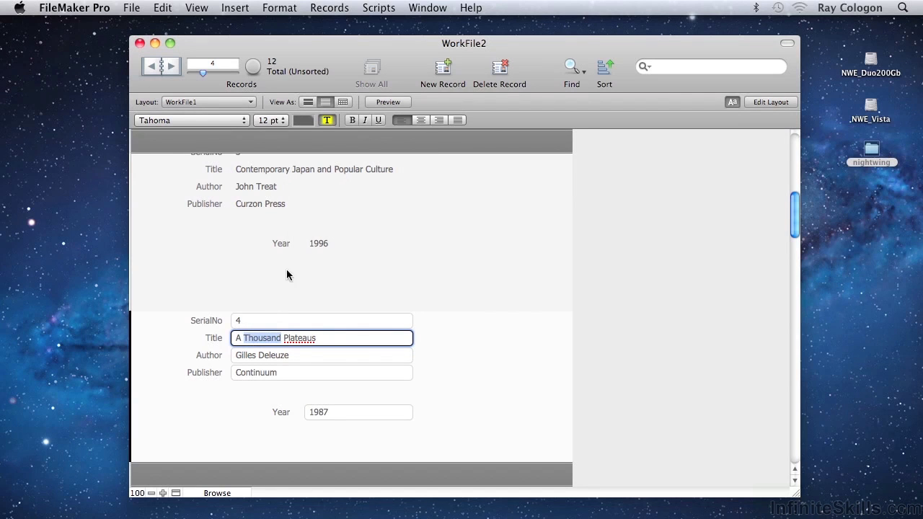
left_click(327, 120)
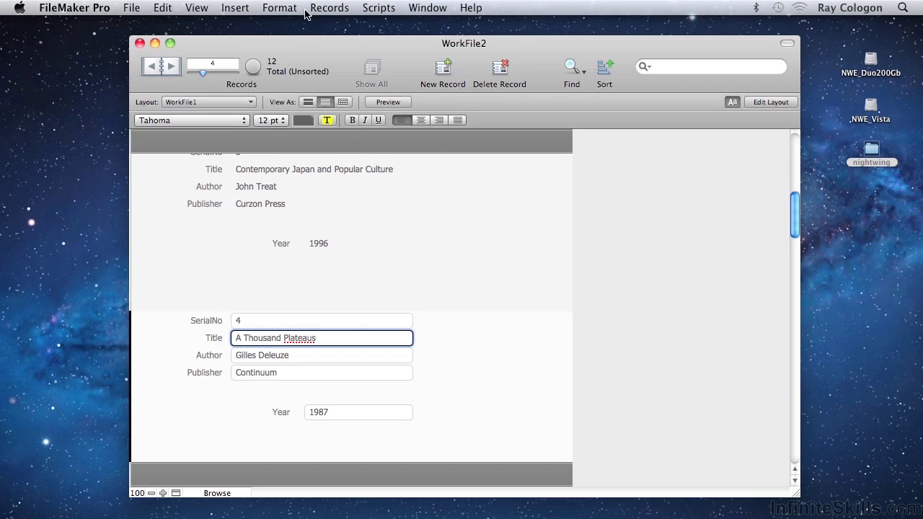
left_click(193, 7)
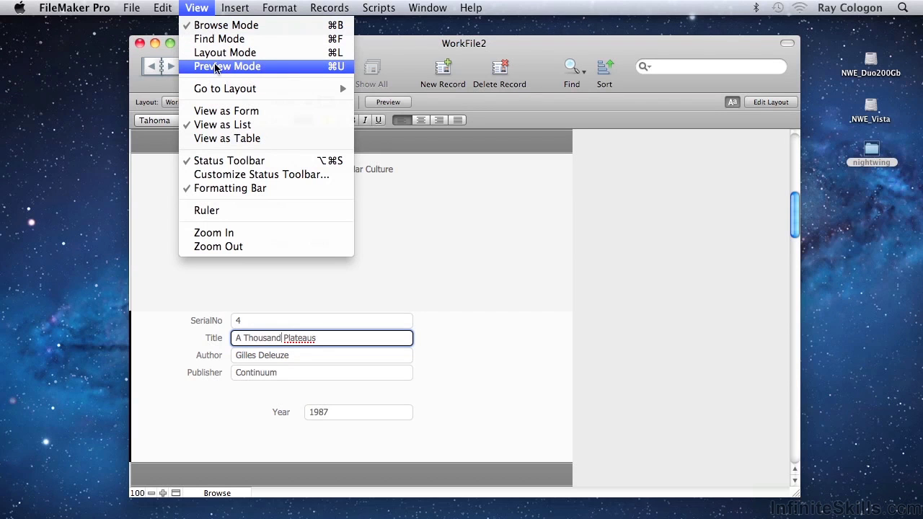
left_click(595, 221)
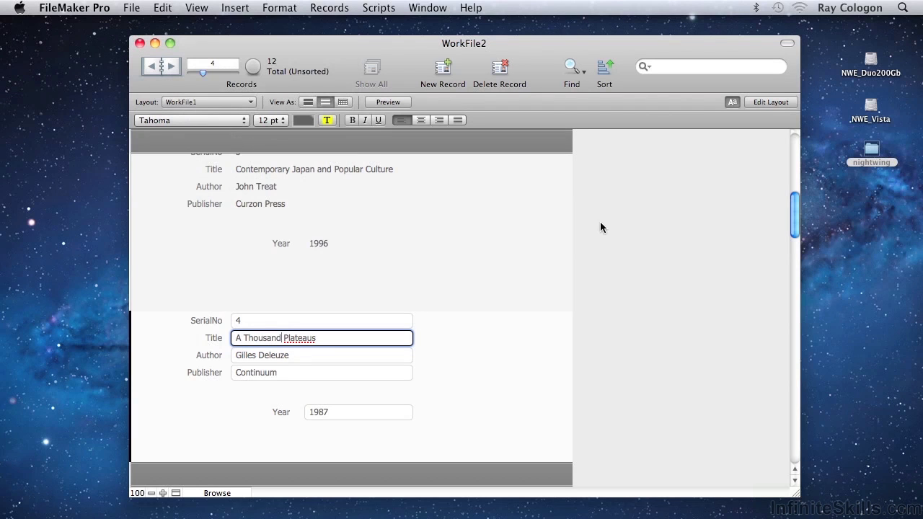
Open the WorkFile1 layout for editing, flip between it and Test Layout, and return from WorkFile1 to browsing the records
left_click(777, 104)
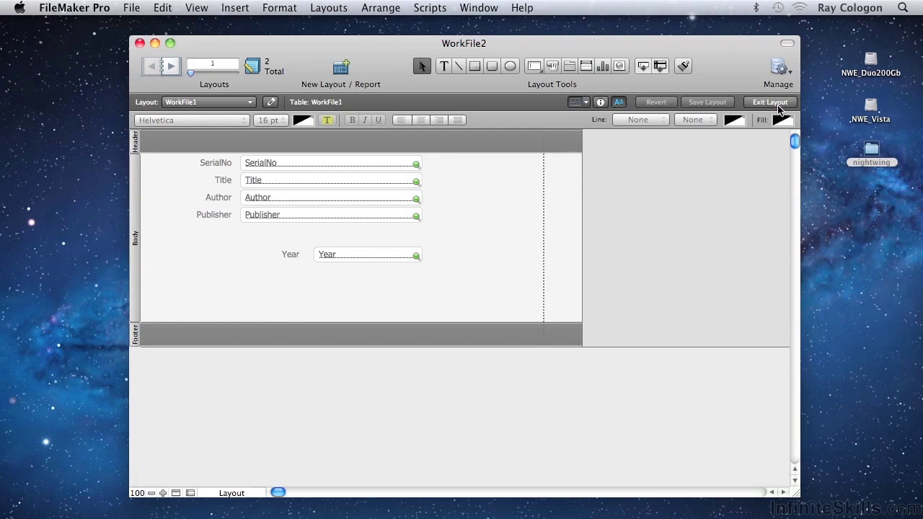
left_click(175, 66)
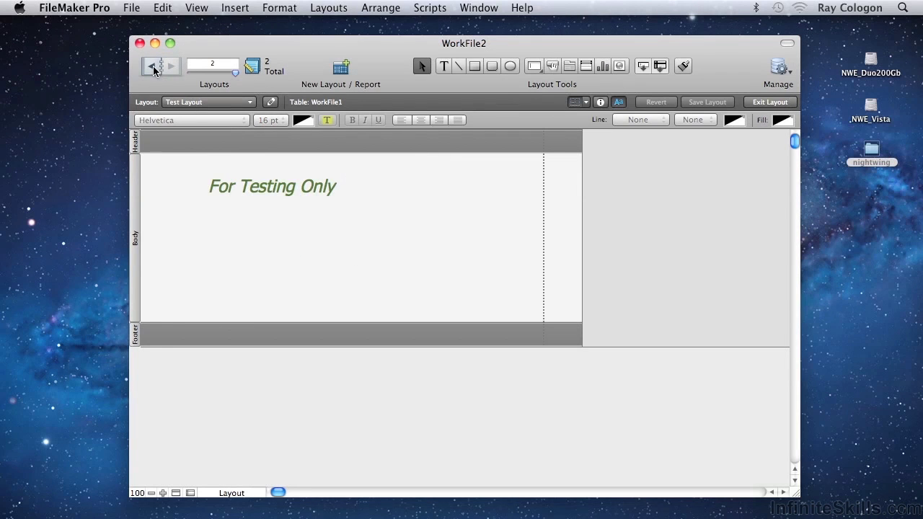
left_click(160, 67)
left_click(168, 66)
left_click(154, 67)
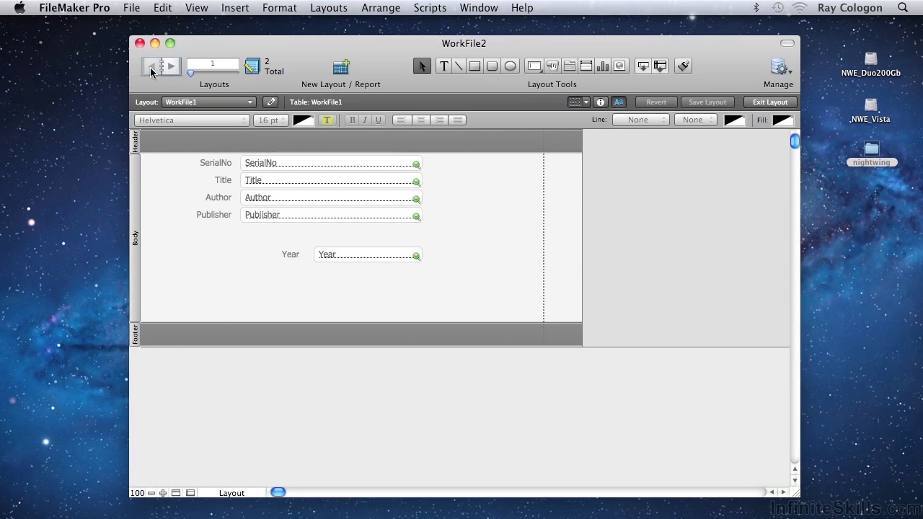
left_click(766, 105)
Go back one record at a time from record 4 to the first record
left_click(153, 66)
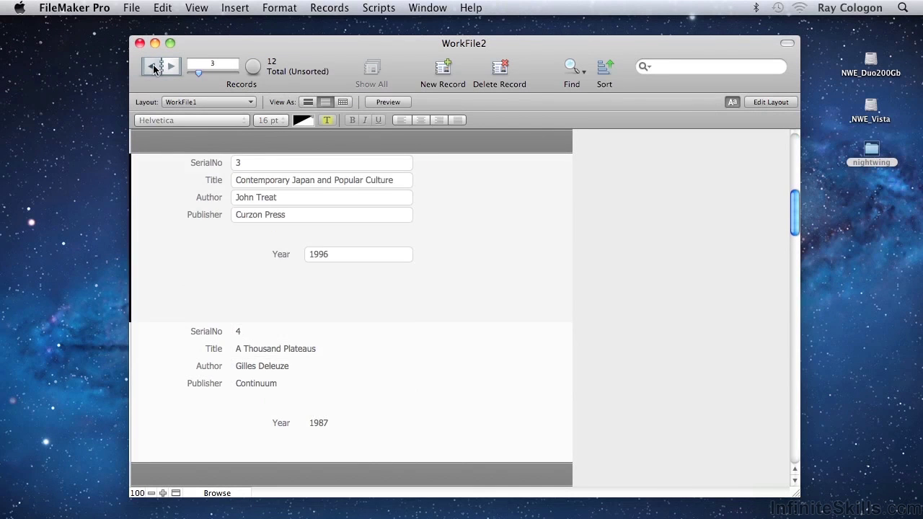
left_click(153, 65)
left_click(153, 66)
Preview the records as printed pages, page forward to the last page, and return to browsing the records
left_click(388, 101)
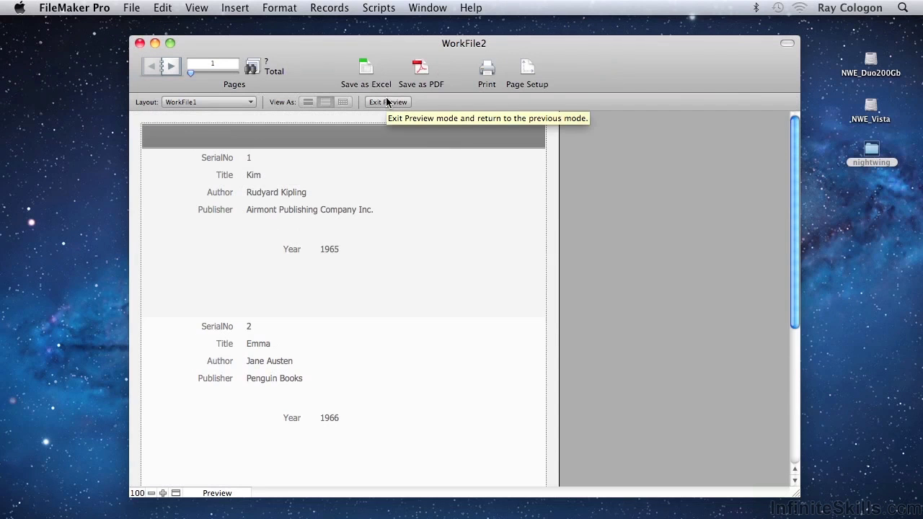
left_click(173, 67)
left_click(173, 67)
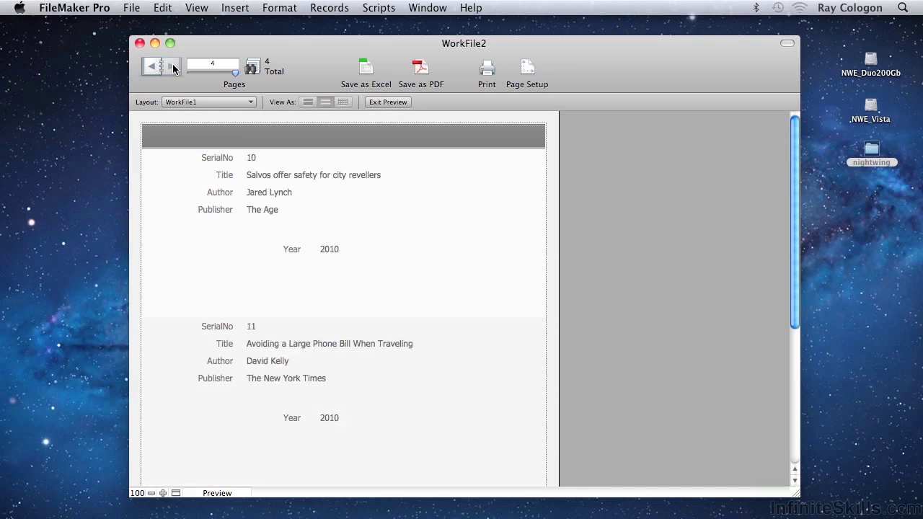
left_click(380, 103)
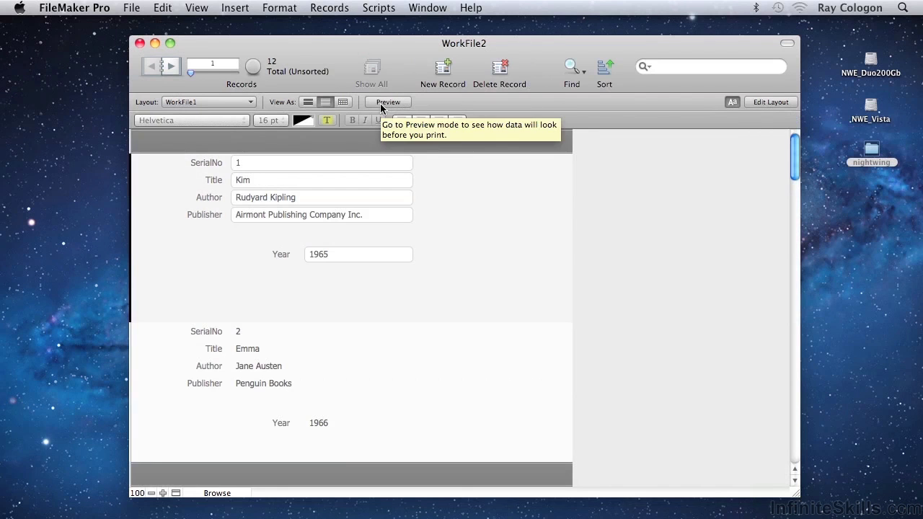
Start a find request on the WorkFile1 layout
left_click(564, 64)
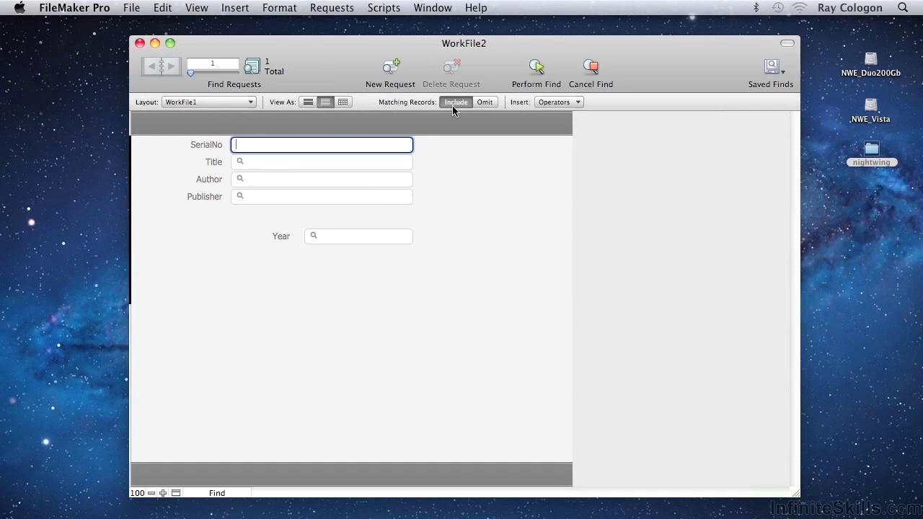